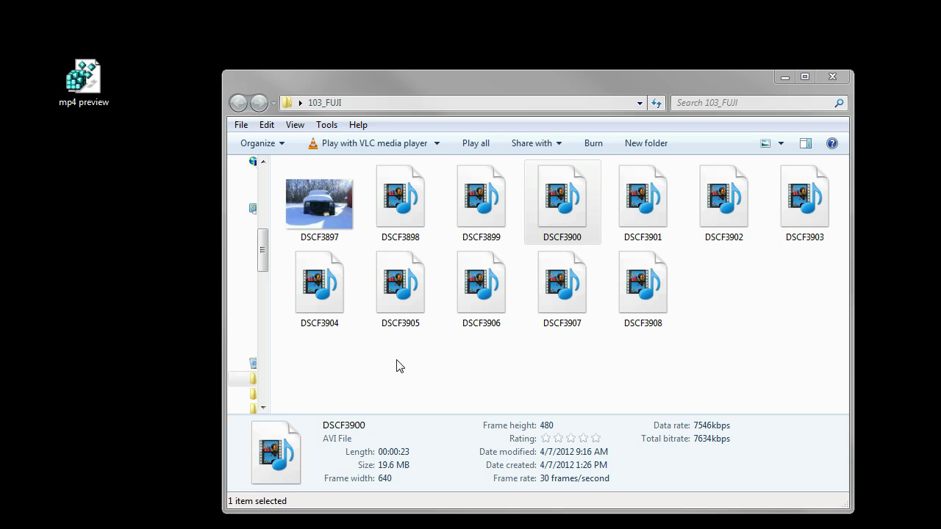
Inspect the AVI files DSCF3898, DSCF3899 and DSCF3900 in the 103_FUJI folder for video thumbnails
click(409, 194)
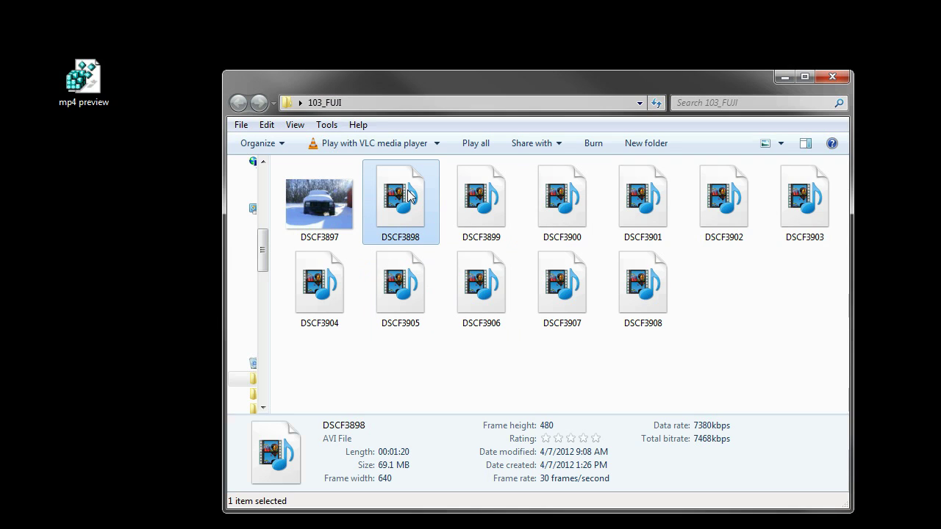
click(483, 200)
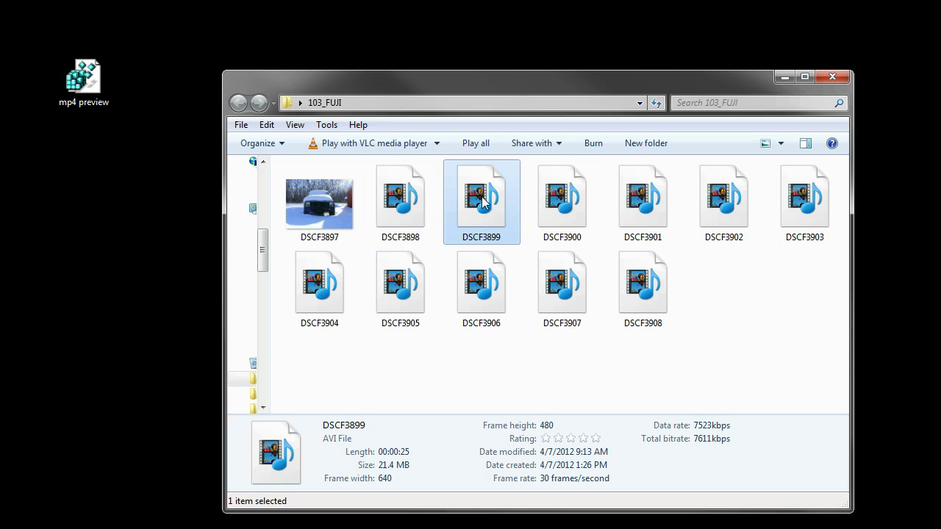
click(556, 197)
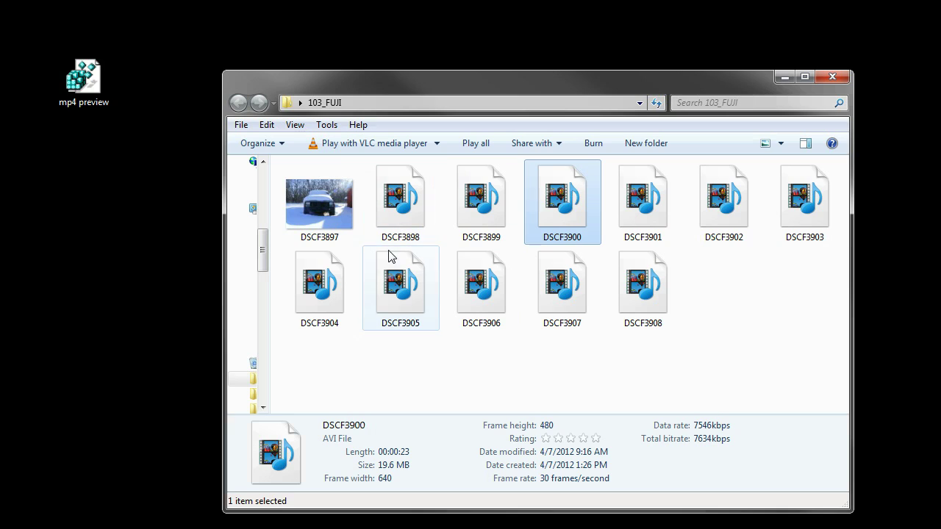
mouse_move(386, 244)
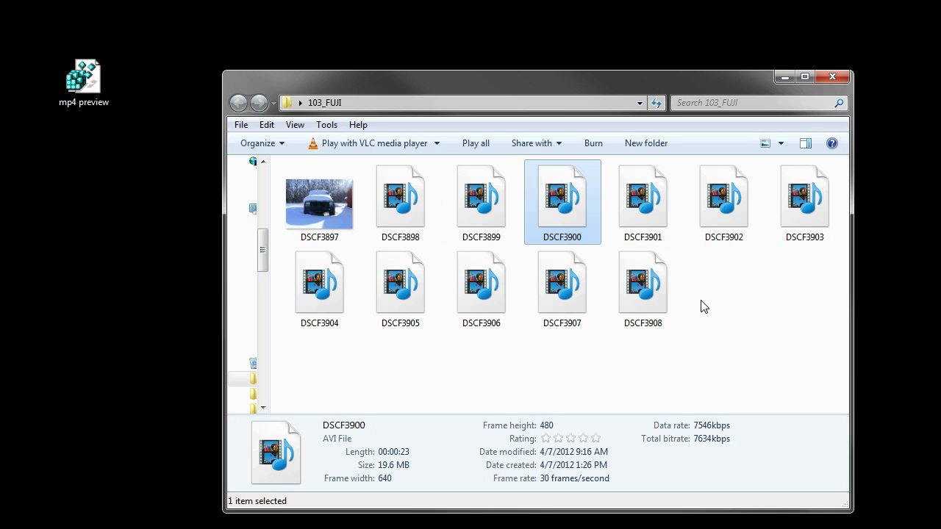
mouse_move(667, 254)
Bring Registry Editor fully into view, expand HKEY_CLASSES_ROOT and inspect the values of the .avi key
drag(462, 79, 466, 31)
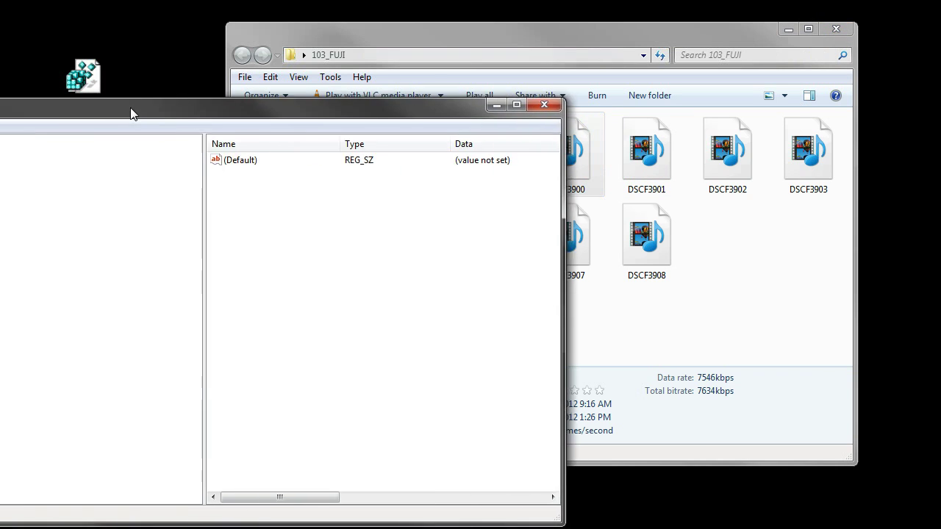
drag(132, 111, 438, 64)
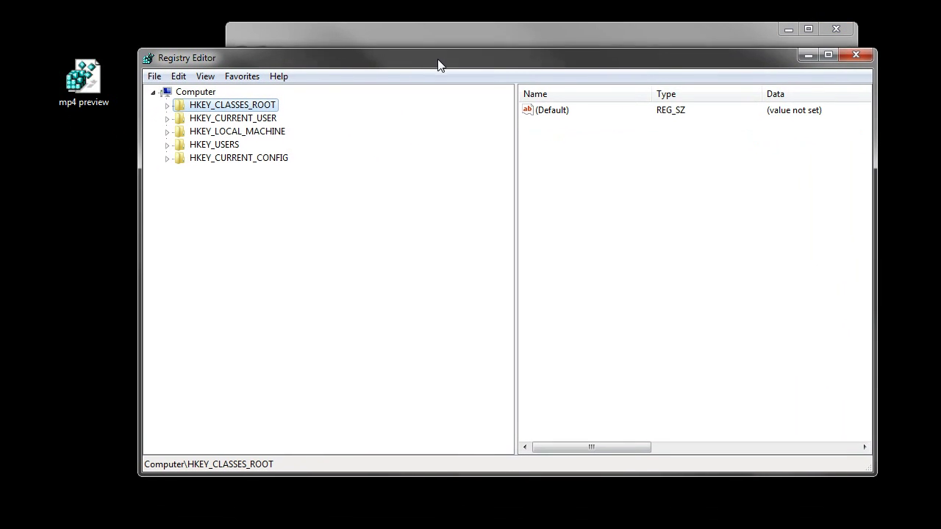
double_click(226, 110)
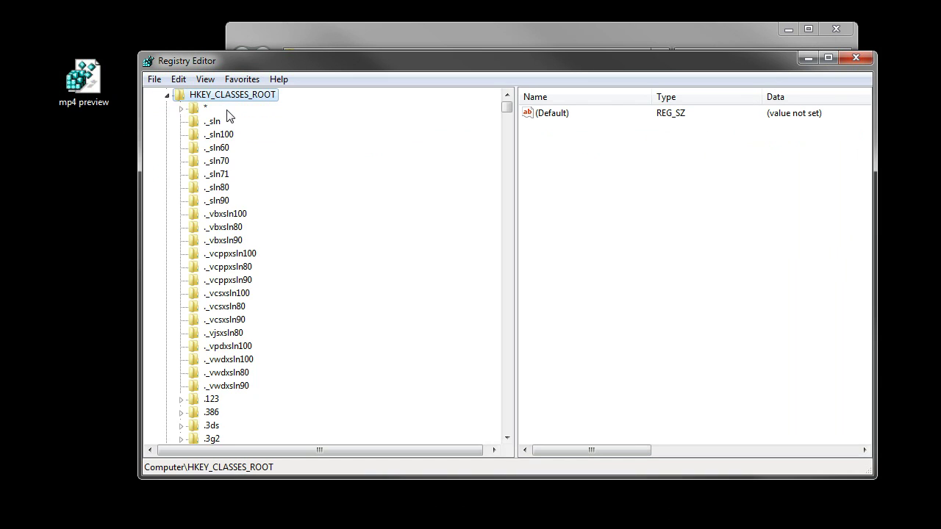
click(228, 416)
scroll(224, 414, down, 8)
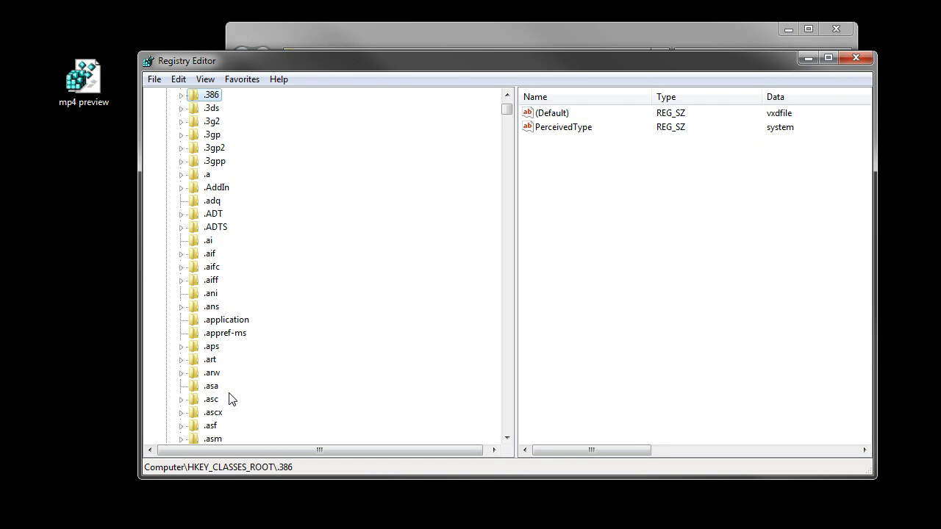
scroll(229, 406, down, 3)
scroll(228, 410, down, 1)
click(212, 375)
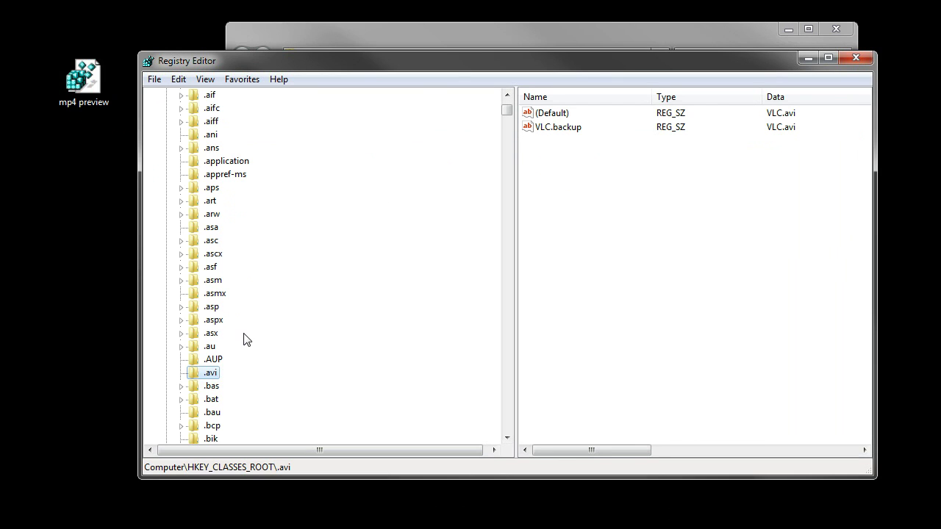
Examine the shellex key under .mp4 and the default value of its {BB2E617C-0920-11d1-9A0B-00C04FC2D6C1} subkey
scroll(237, 382, down, 17)
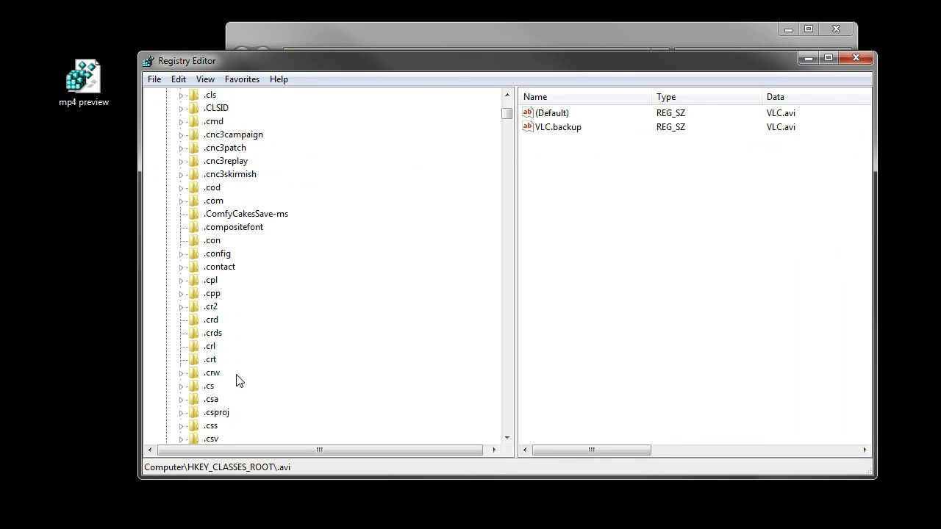
scroll(239, 380, down, 20)
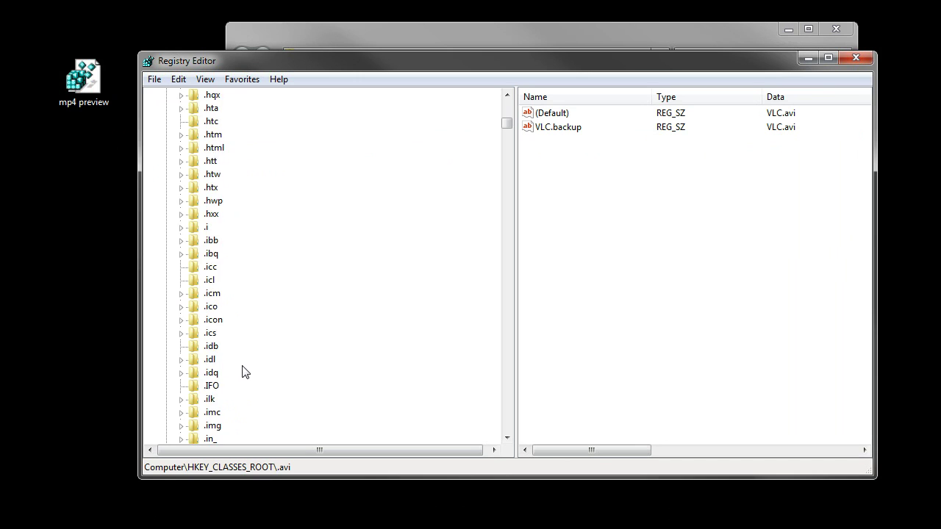
scroll(246, 367, down, 17)
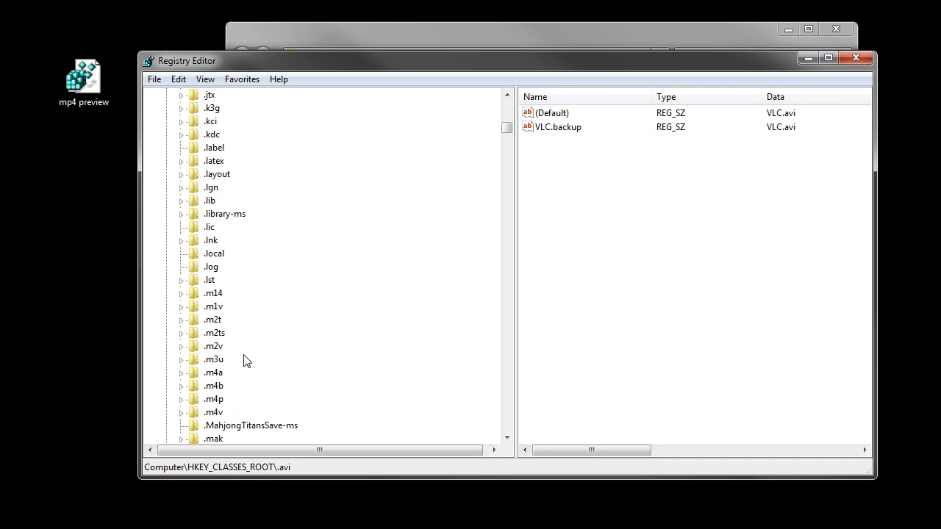
scroll(236, 332, down, 7)
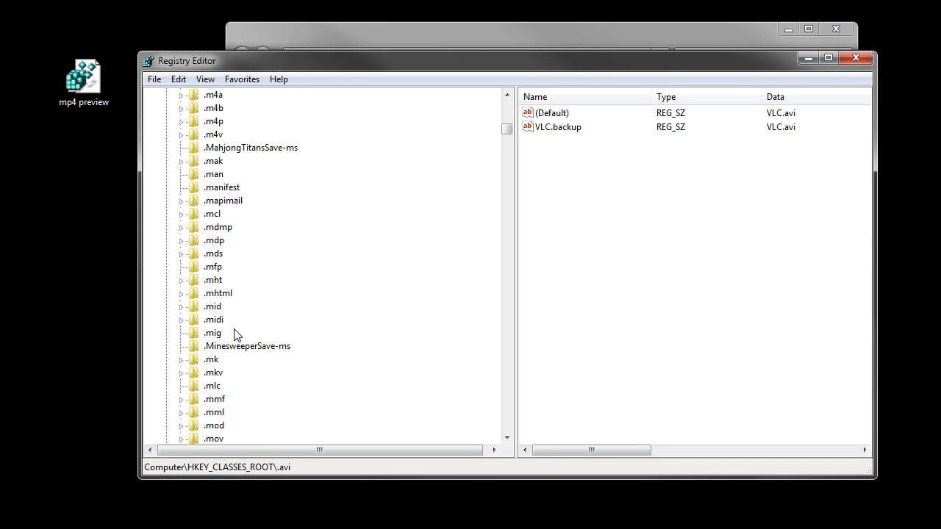
scroll(235, 334, down, 7)
scroll(244, 302, up, 1)
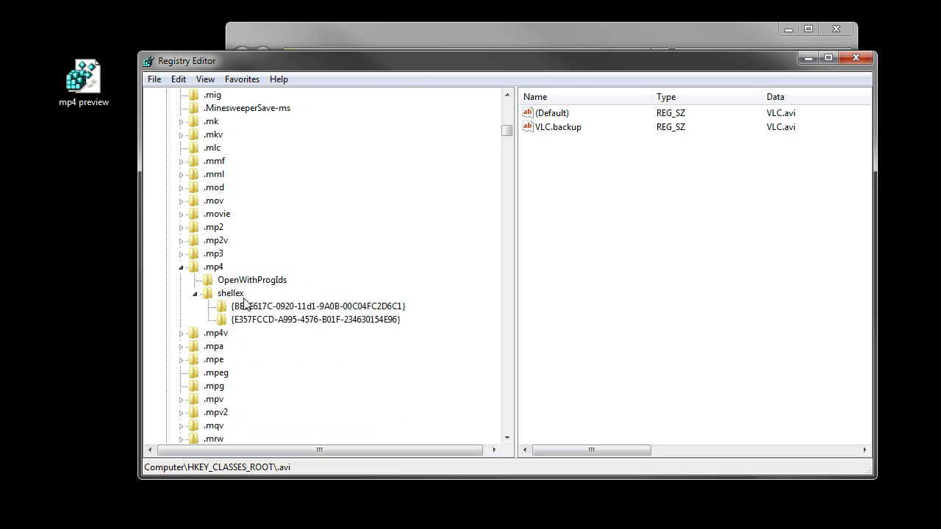
click(241, 296)
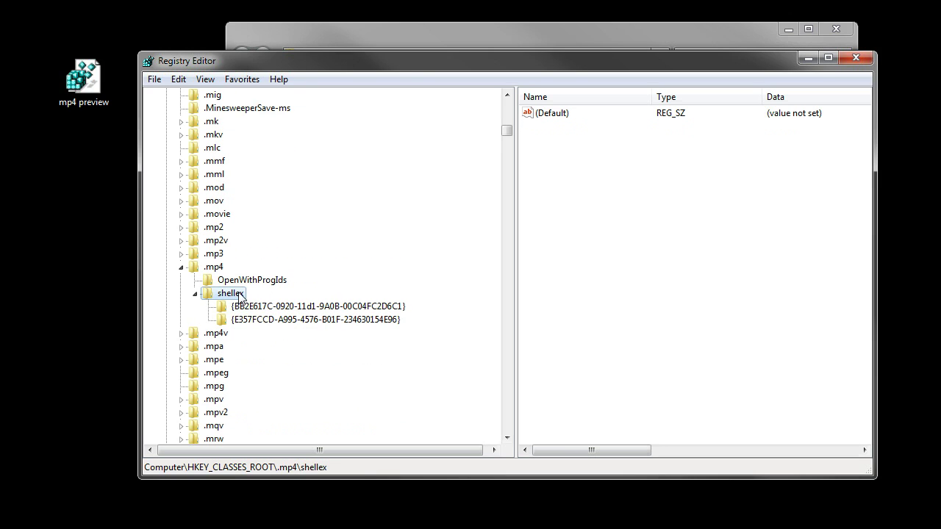
click(267, 307)
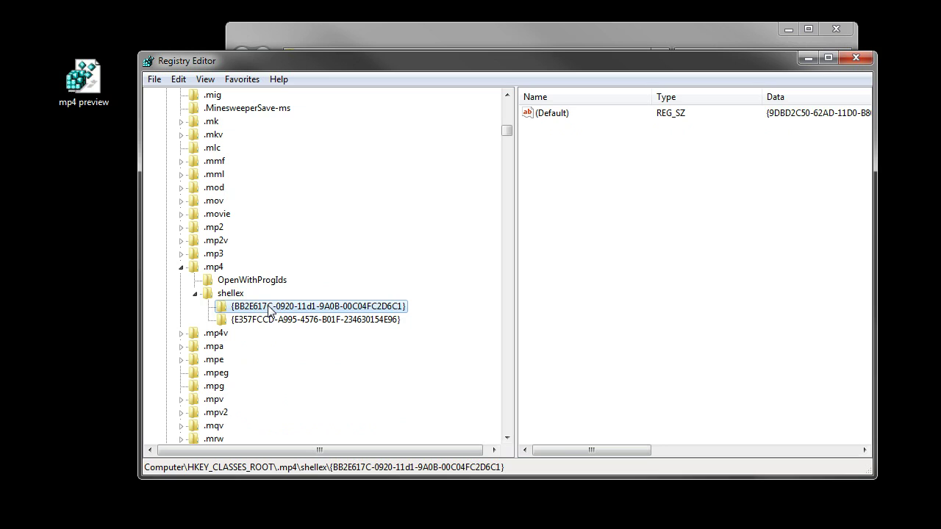
click(535, 115)
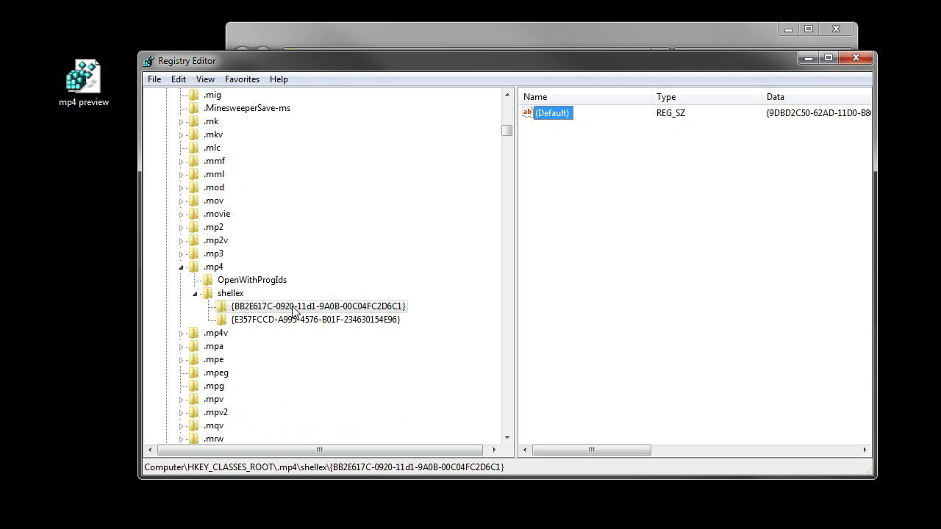
Review the commands available for the .mp4 shellex key, including Export, without running any
drag(485, 68, 465, 144)
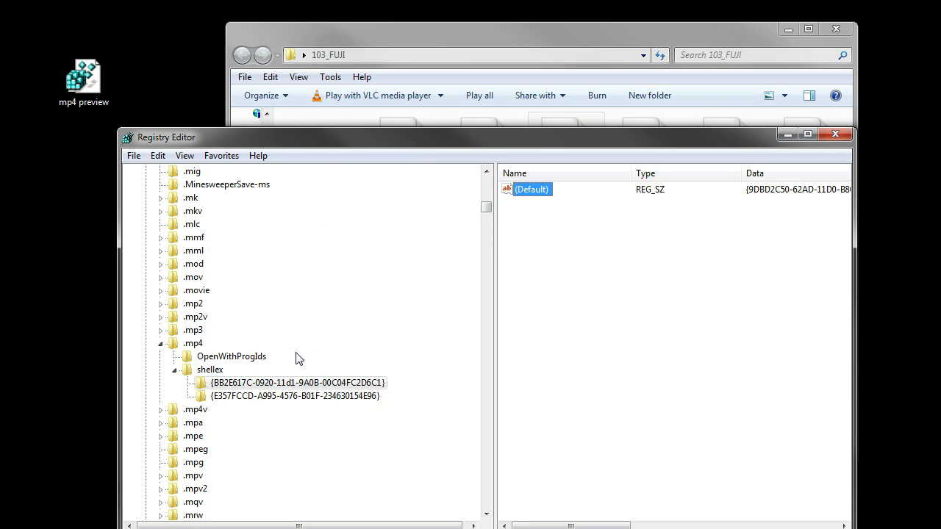
click(210, 369)
right_click(209, 369)
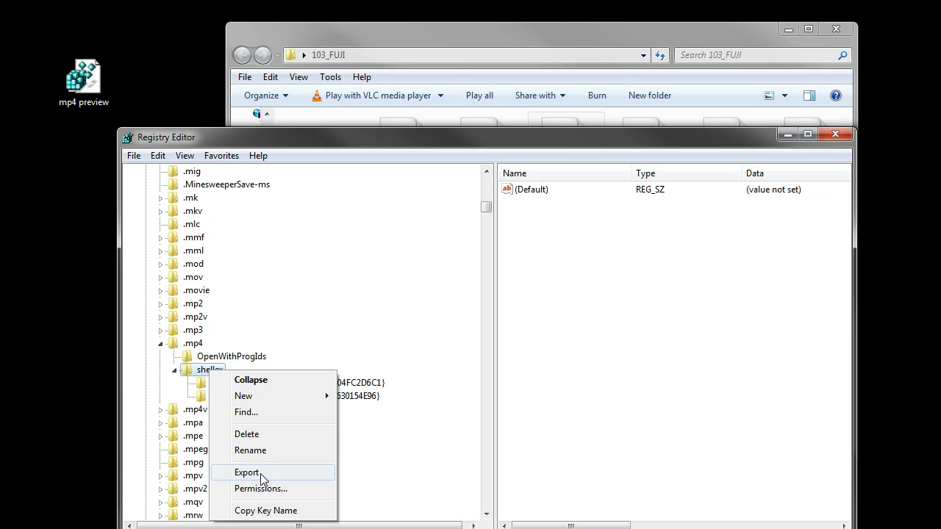
click(46, 279)
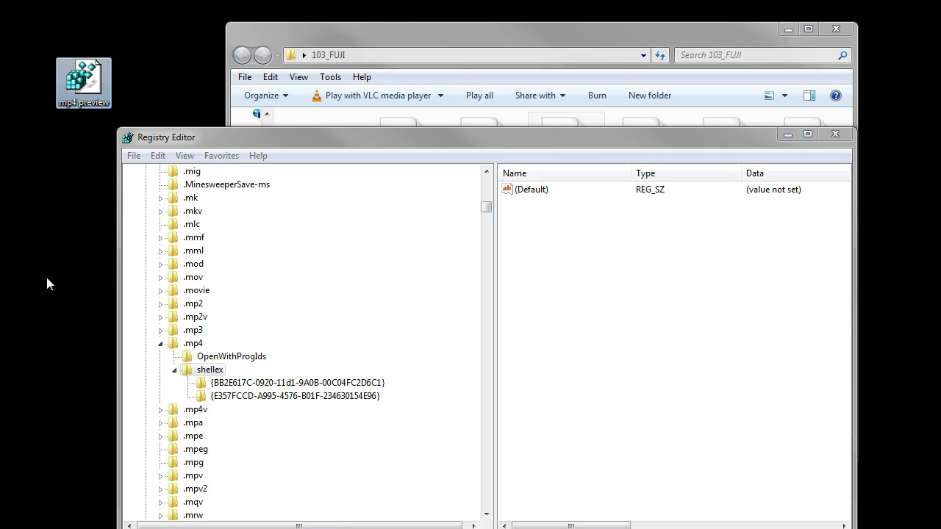
Open the mp4 preview registry file from the desktop in Notepad++ and bring its text into view
right_click(86, 83)
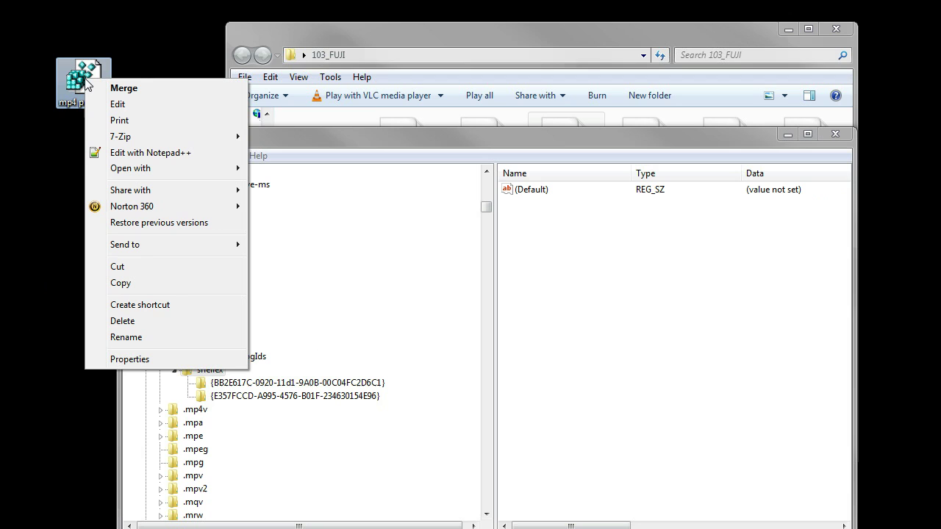
click(126, 154)
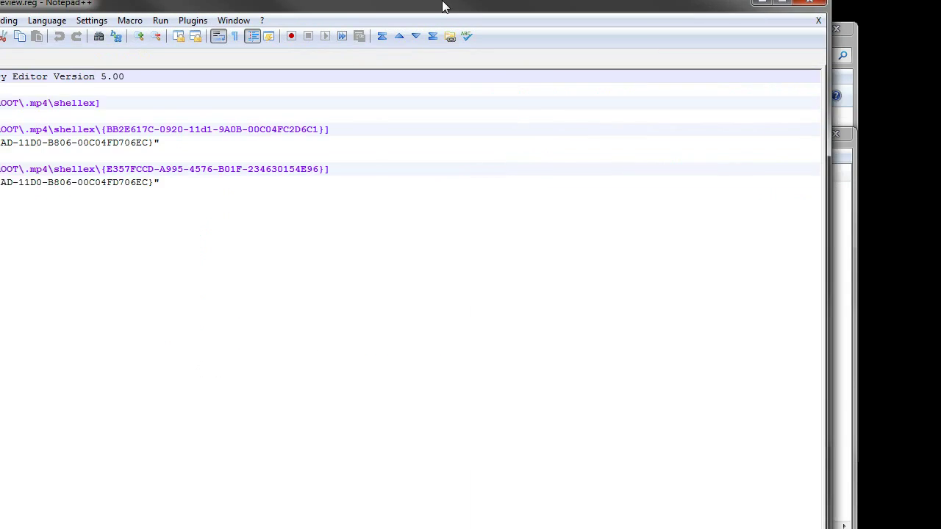
drag(441, 7, 614, 11)
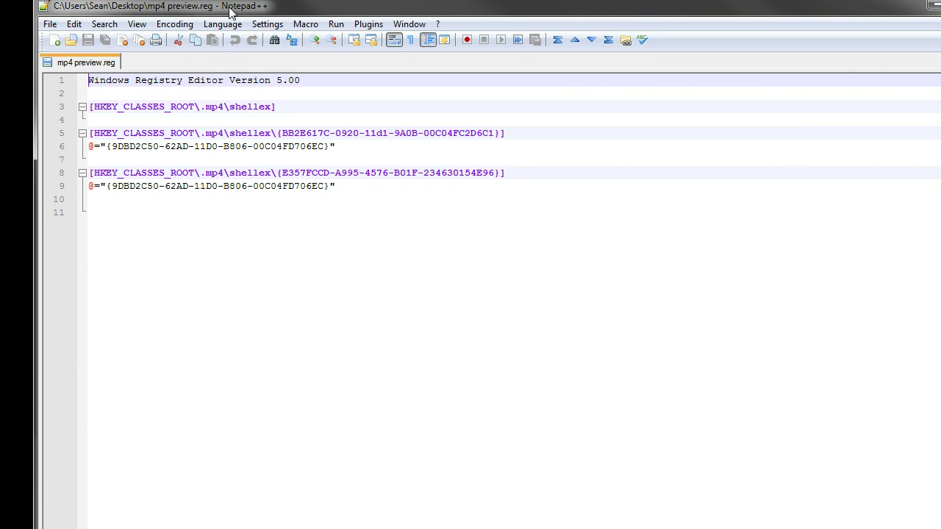
mouse_move(230, 10)
mouse_down()
mouse_move(245, 21)
mouse_move(247, 153)
mouse_move(246, 1)
mouse_up()
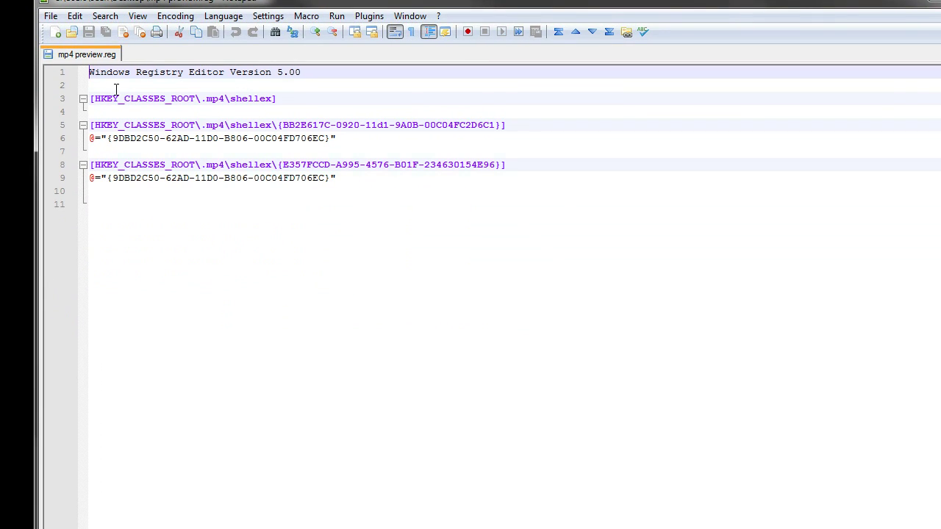
Change the file extension in the shellex key path on line 3 to avi
click(207, 99)
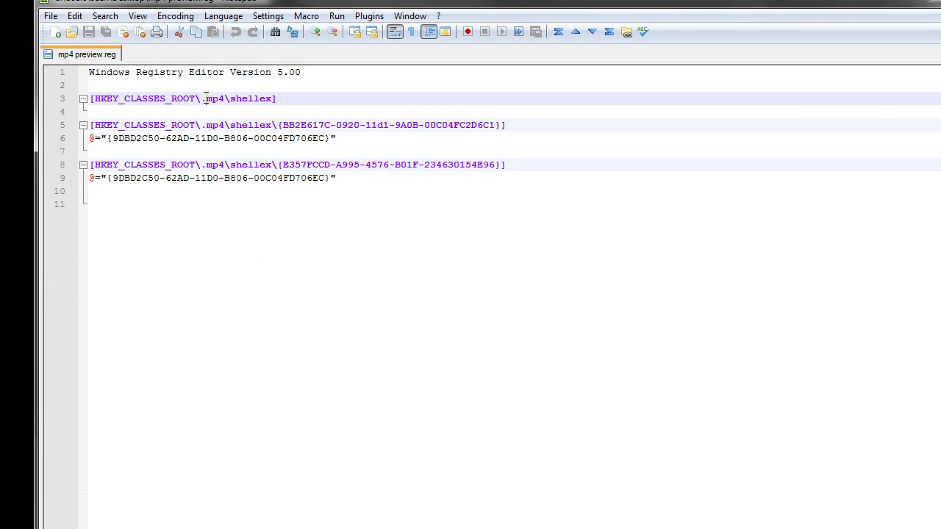
drag(206, 98, 225, 98)
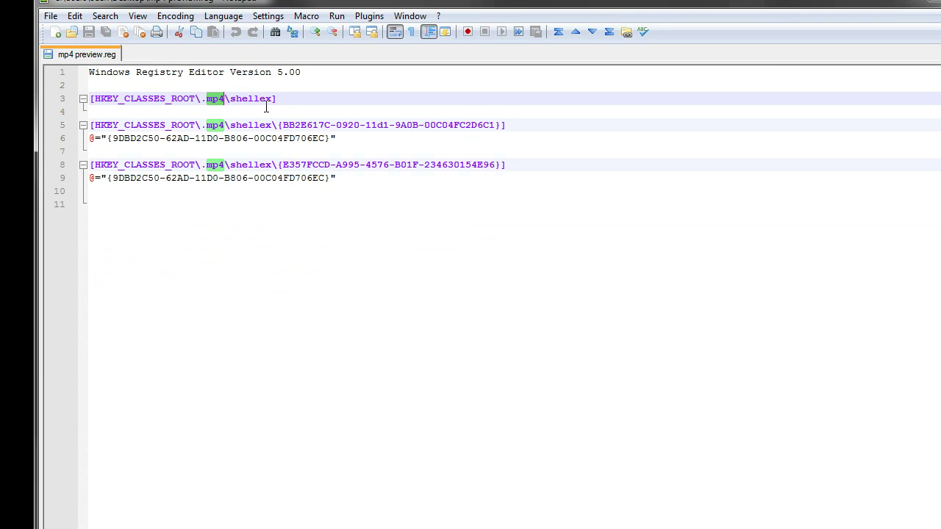
key(Delete)
text(avi)
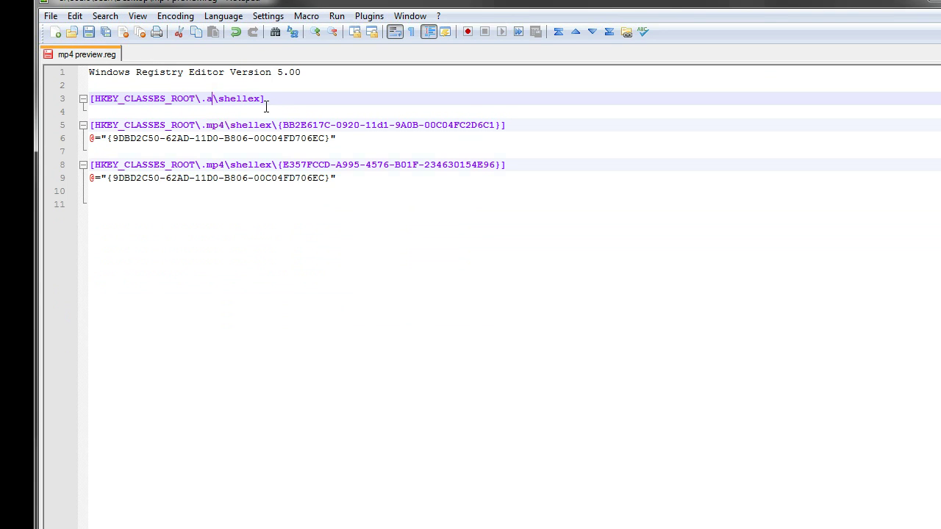
Change the file extension in the {BB2E617C-0920-11d1-9A0B-00C04FC2D6C1} key path on line 5 to avi
key(Down)
key(Down)
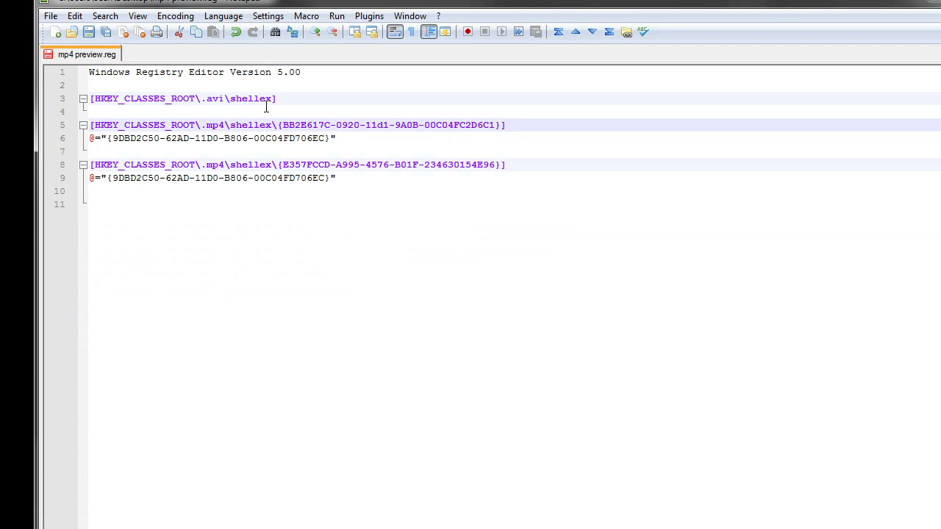
key(BackSpace)
key(BackSpace)
key(BackSpace)
text(avi)
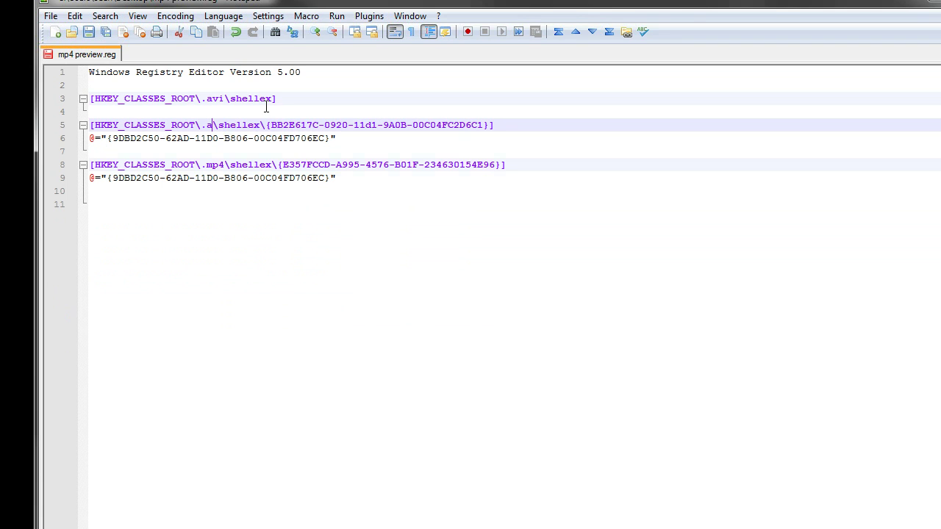
Change the extension in the {E357FCCD-A995-4576-B01F-234630154E96} key path on line 8 to avi, then save and close the file
key(Down)
key(Down)
key(Down)
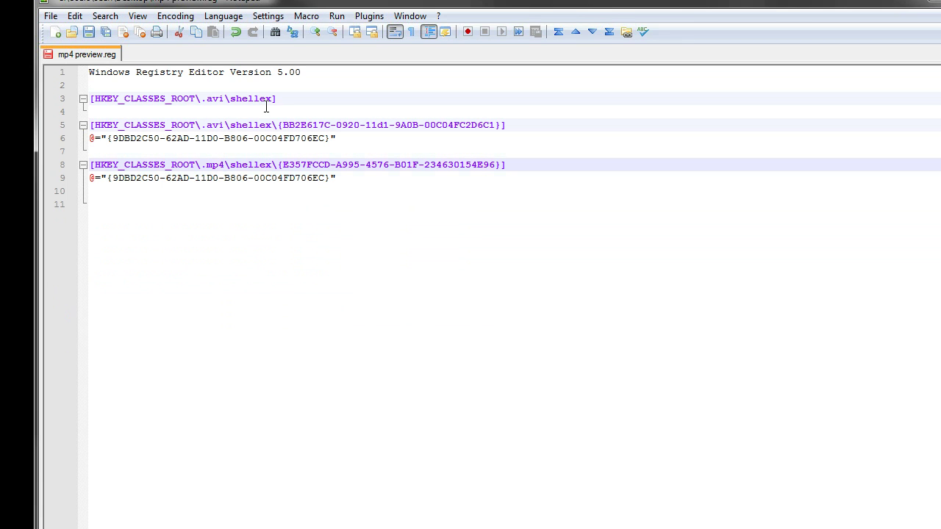
key(BackSpace)
key(BackSpace)
key(BackSpace)
text(avi)
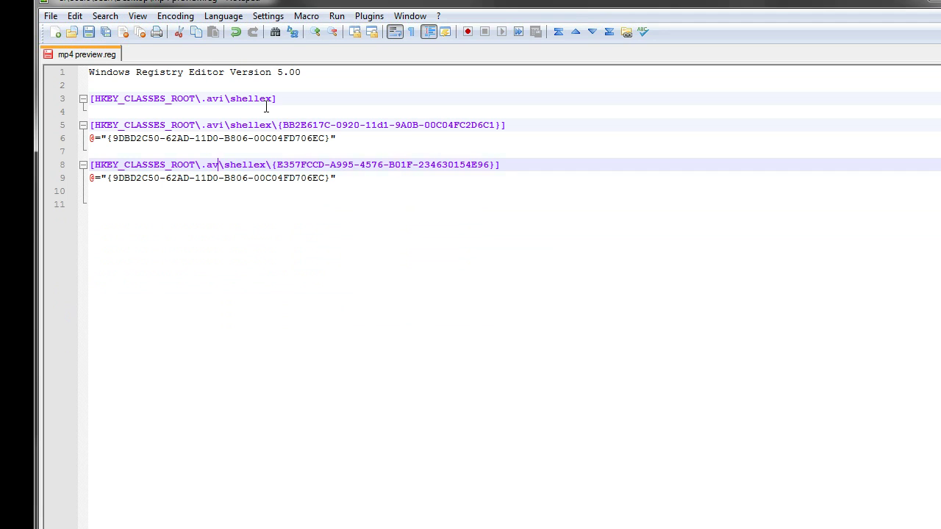
key(ctrl+s)
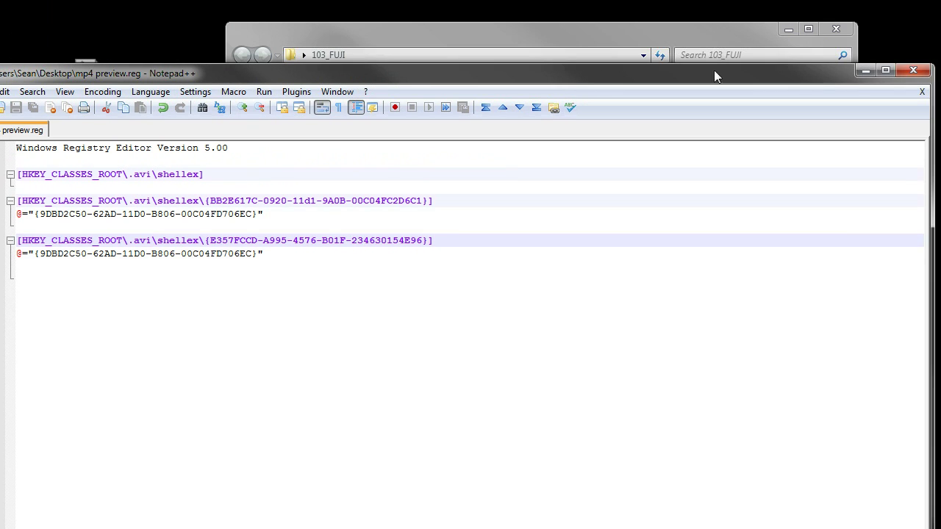
click(913, 70)
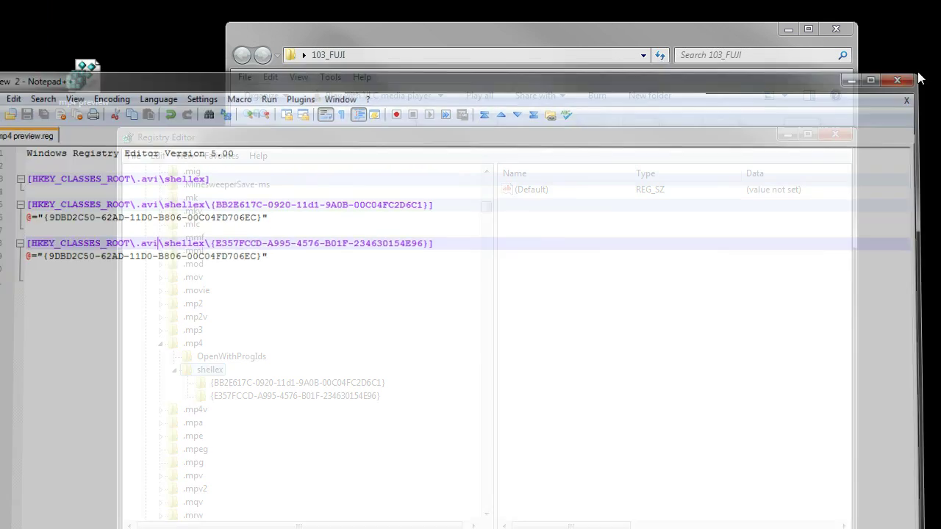
Merge the edited mp4 preview file from the desktop into the registry, approving the security and registry prompts
click(108, 96)
double_click(109, 96)
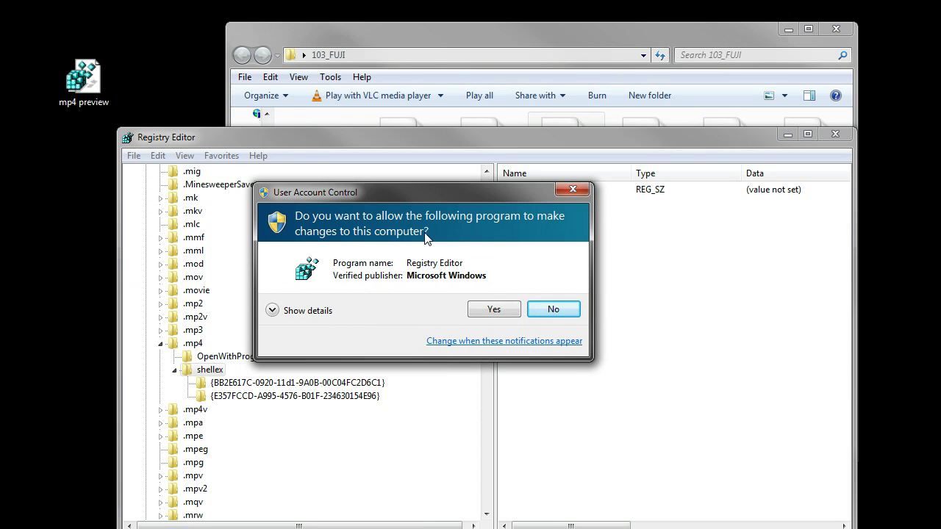
click(491, 310)
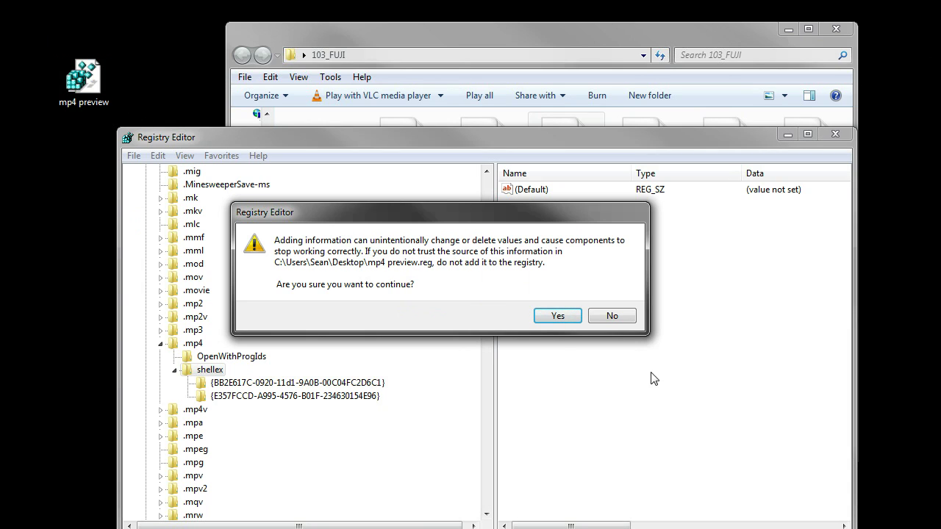
click(556, 317)
key(Return)
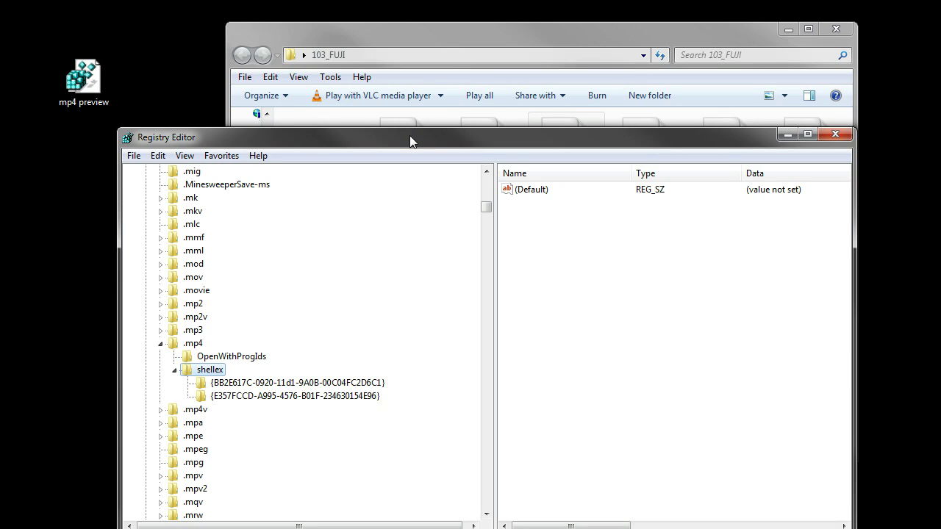
Locate the .avi key in Registry Editor and expand its shellex subkey to check the added entries
drag(486, 206, 486, 187)
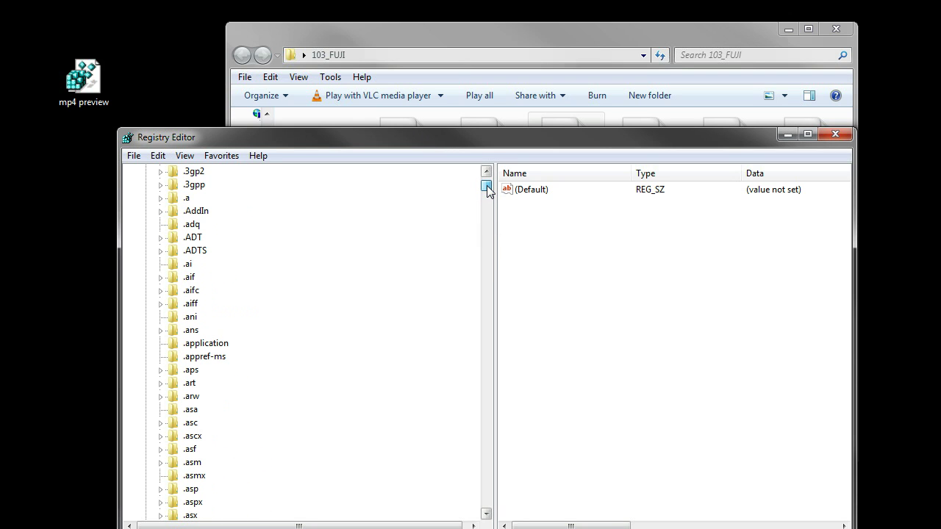
drag(486, 188, 487, 189)
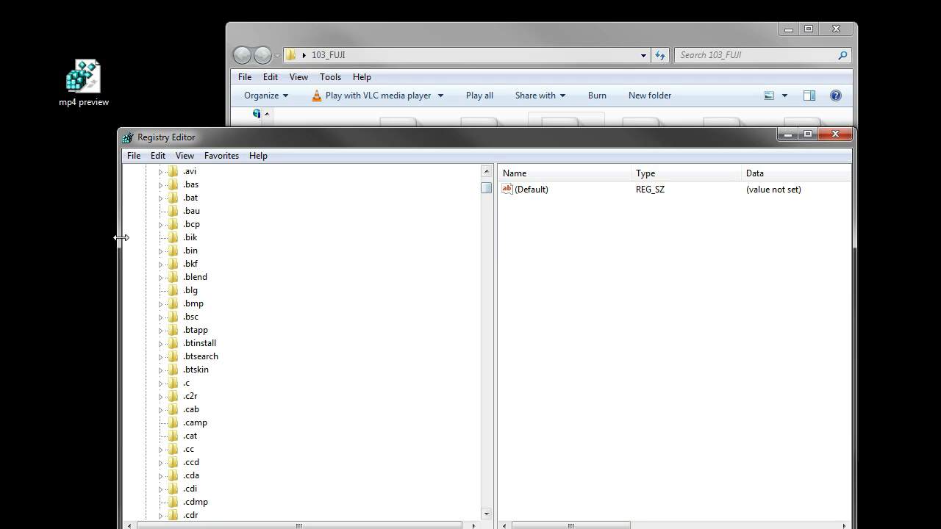
scroll(220, 248, up, 1)
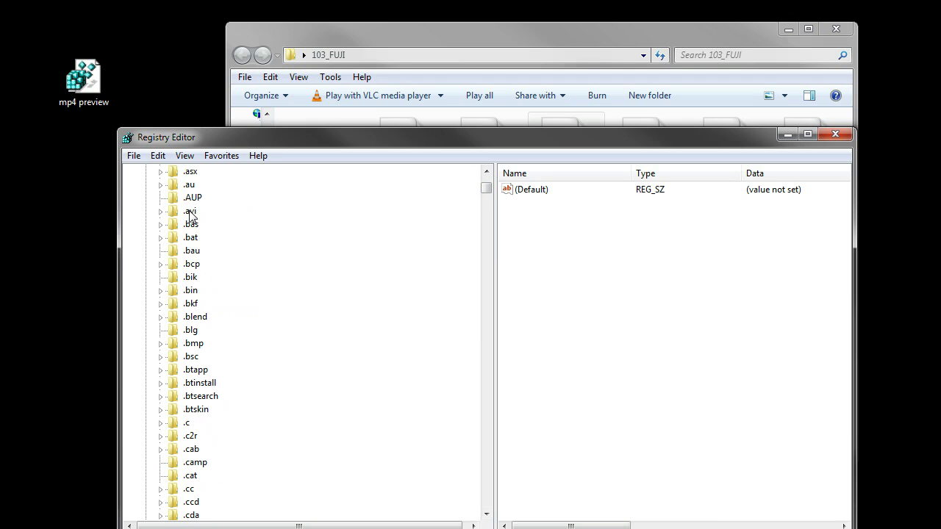
double_click(188, 212)
double_click(211, 228)
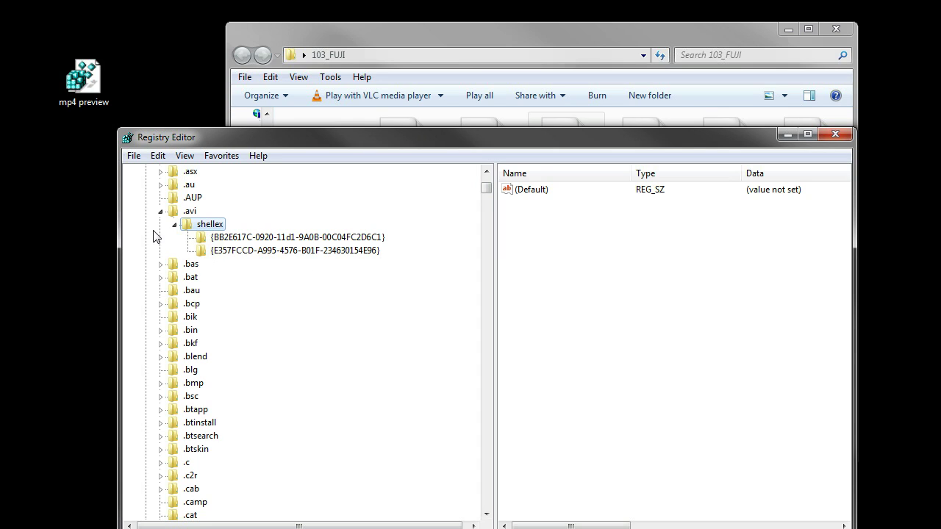
right_click(207, 227)
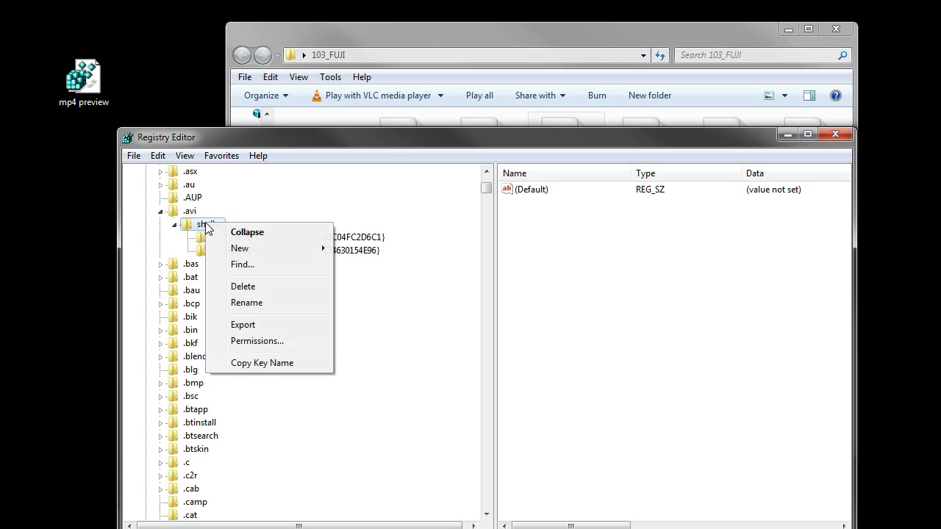
Reopen the mp4 preview file in Notepad++ to review the avi extension in the key paths, then close it
right_click(101, 88)
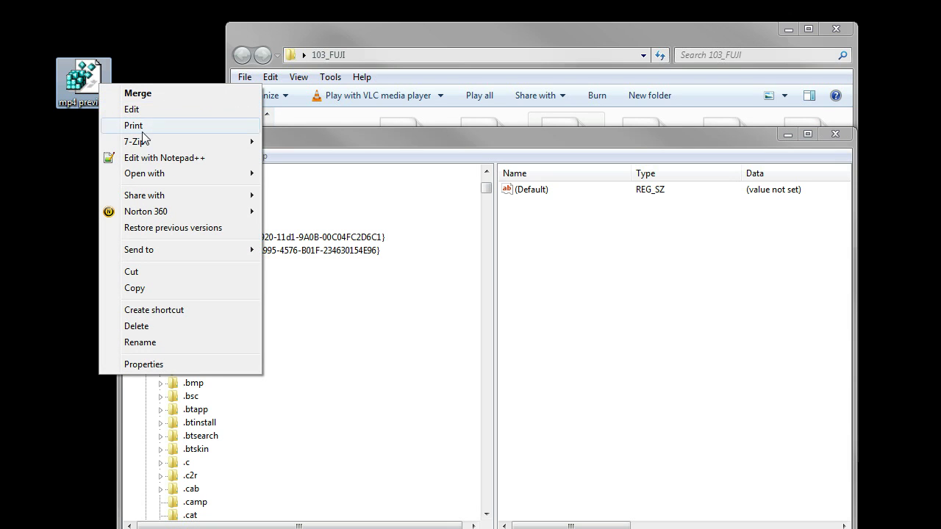
click(149, 156)
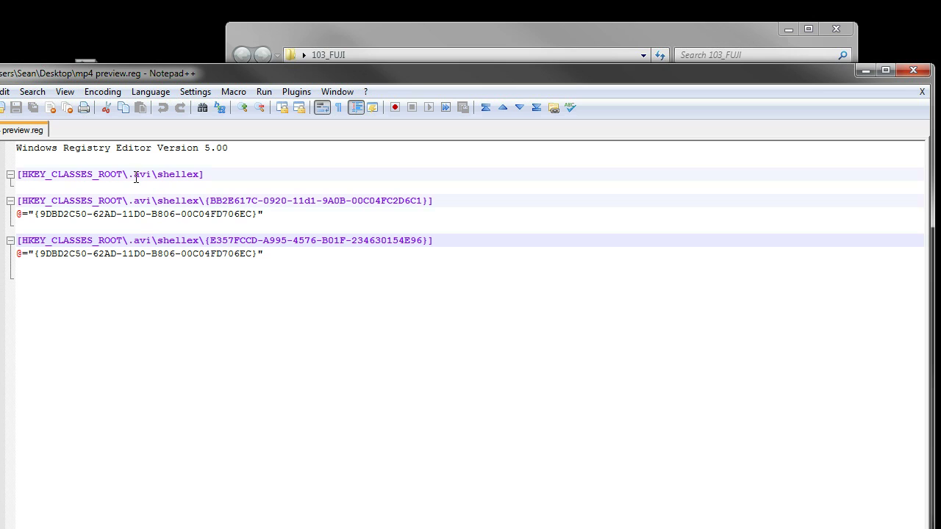
double_click(141, 174)
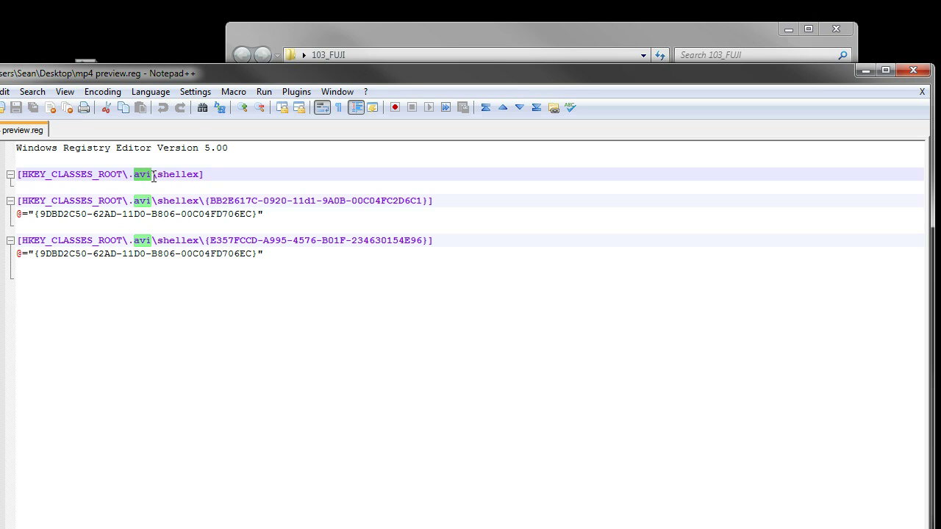
click(913, 70)
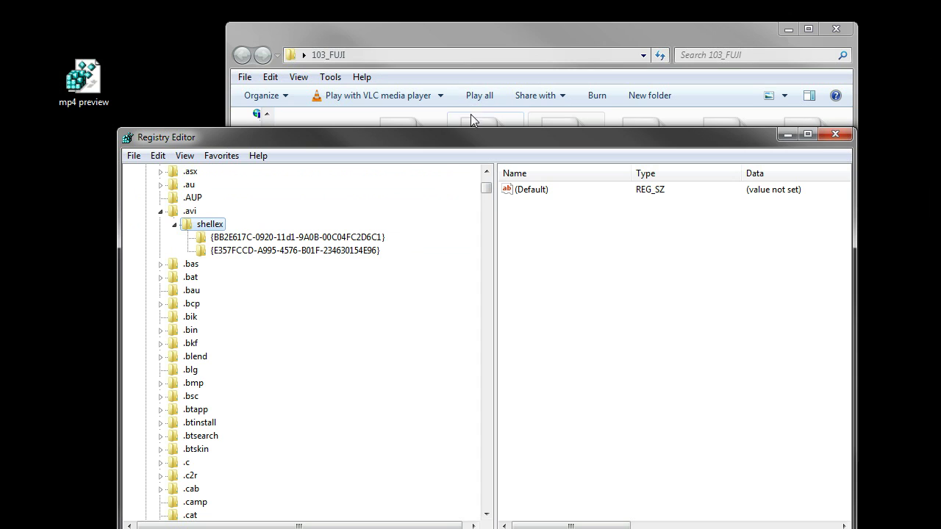
Check the video icons in the 103_FUJI folder with no file selected, and close Registry Editor
click(564, 33)
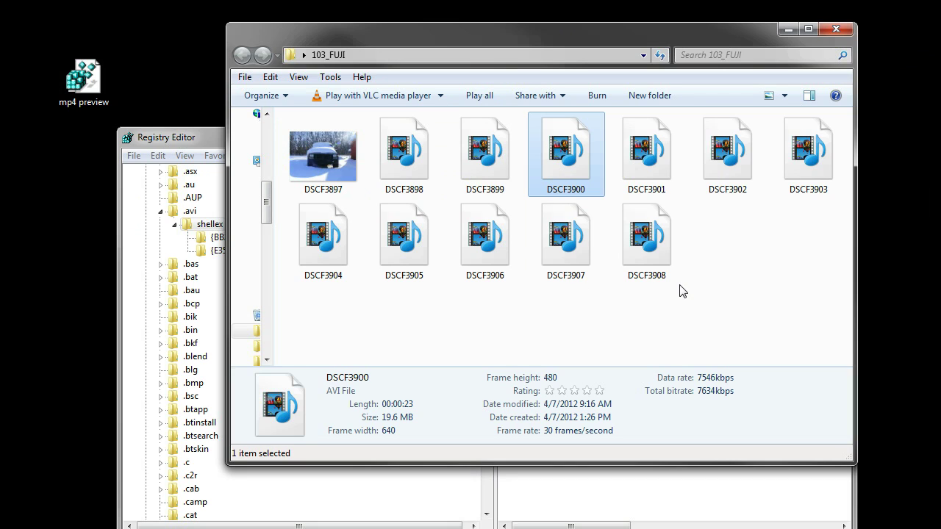
click(557, 312)
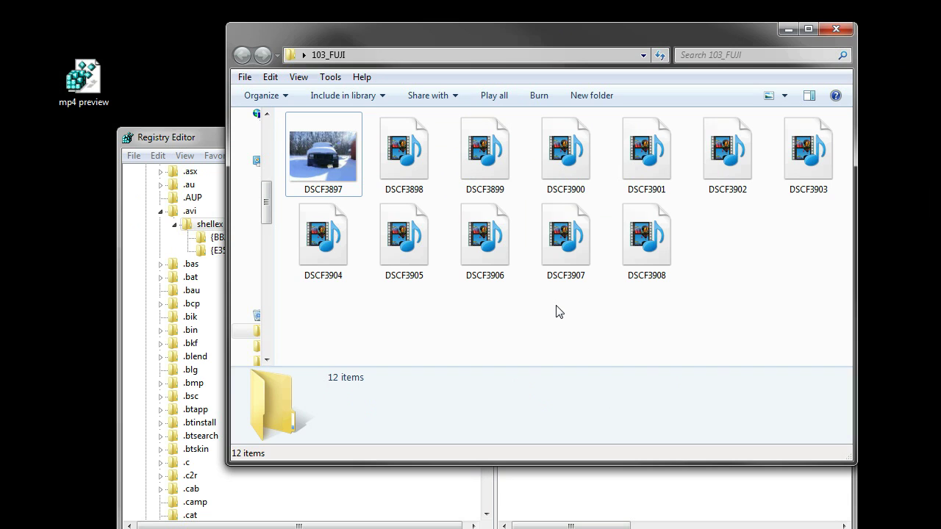
click(187, 139)
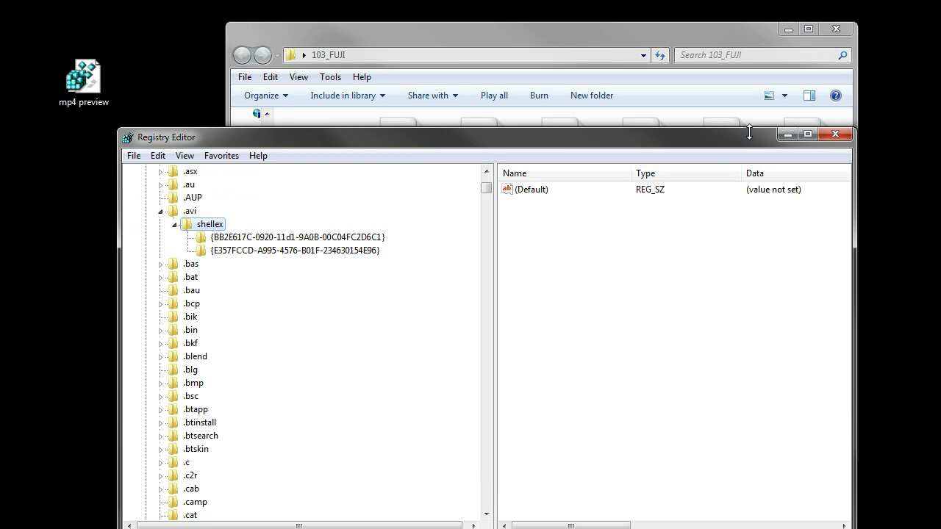
click(834, 134)
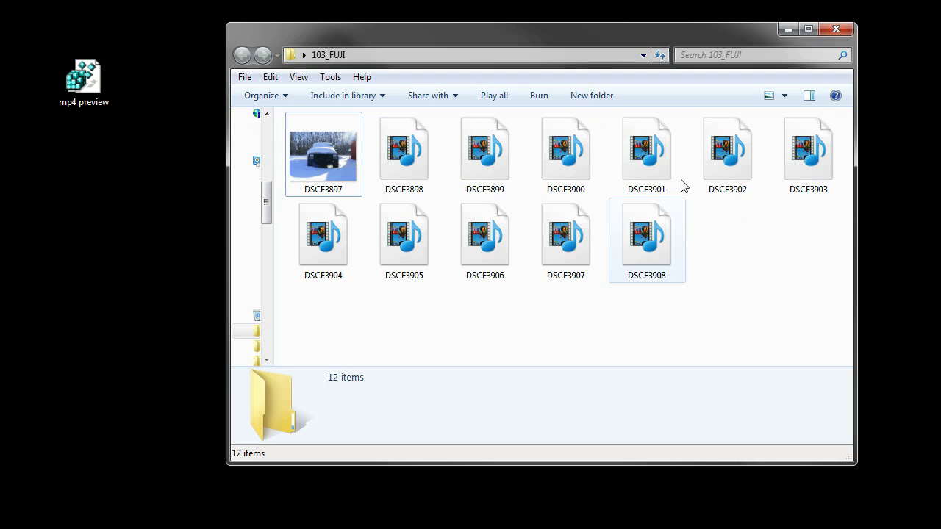
Switch the 103_FUJI folder to medium icons and check the DSCF3898 video's preview and details
click(787, 99)
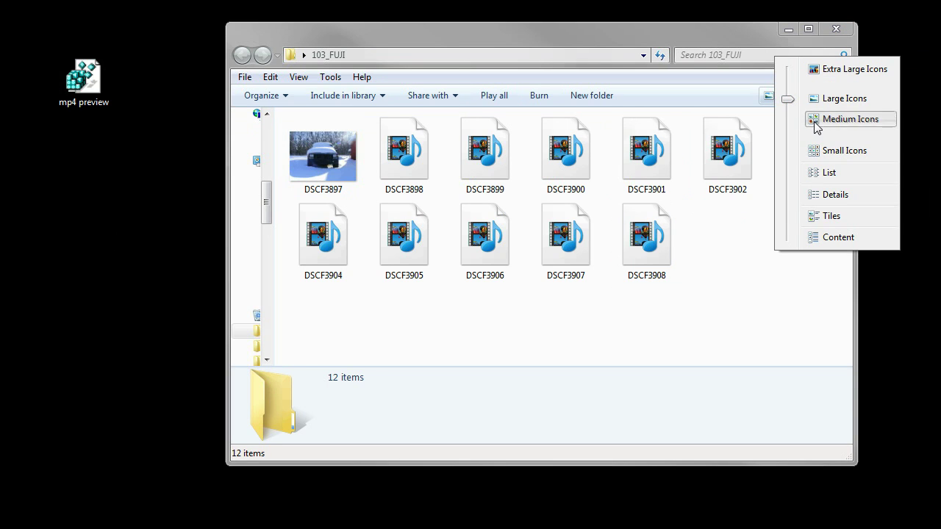
click(810, 120)
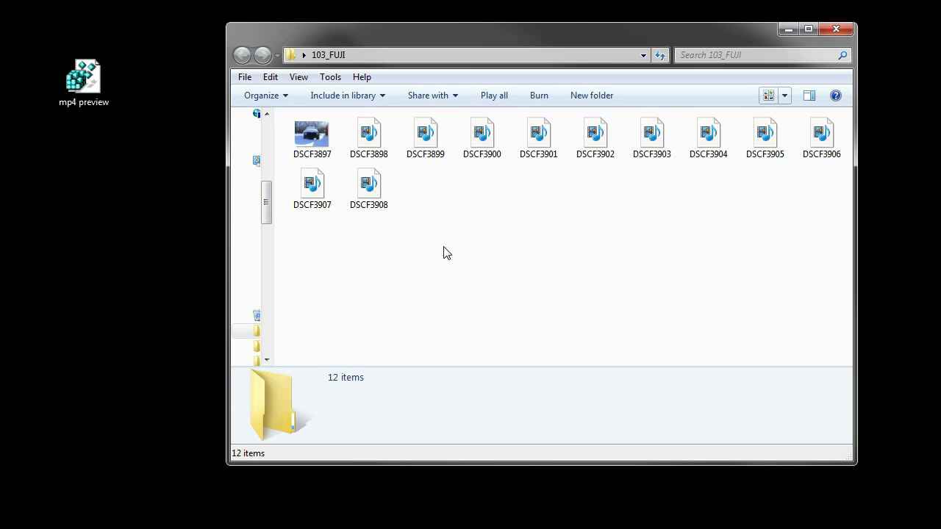
click(369, 151)
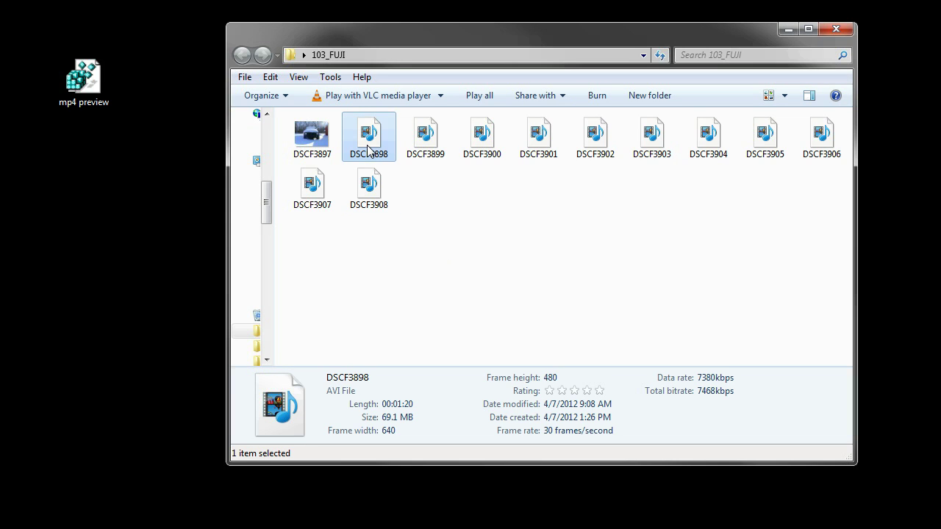
click(503, 251)
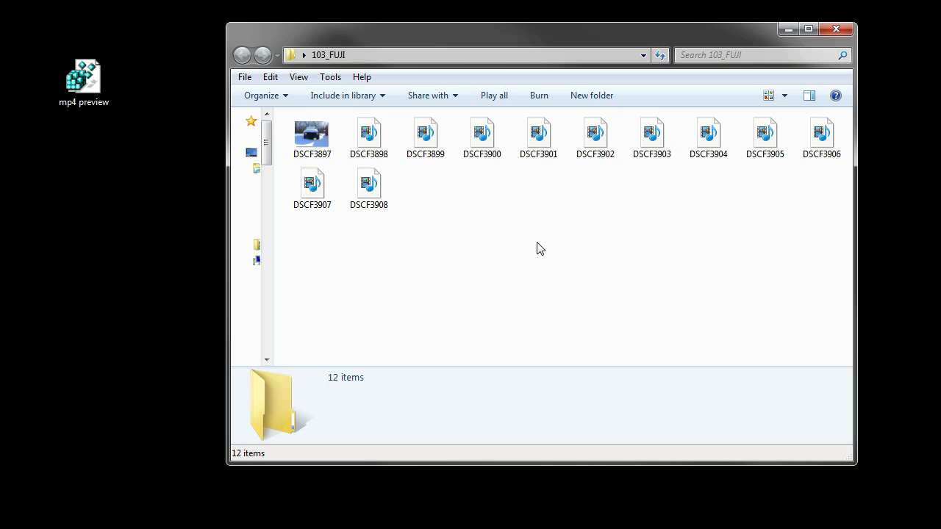
Show and hide the preview pane in the 103_FUJI folder, then inspect the thumbnails of DSCF3908 and DSCF3907
click(812, 99)
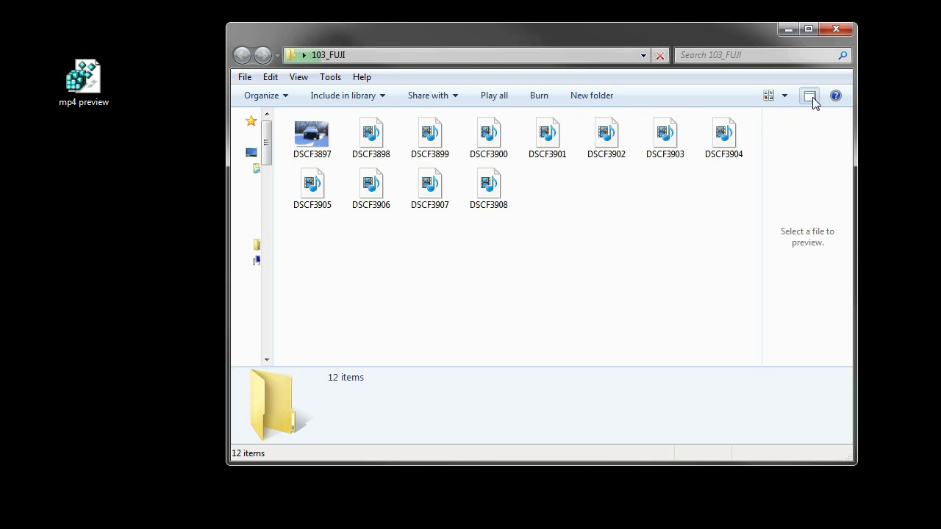
click(811, 98)
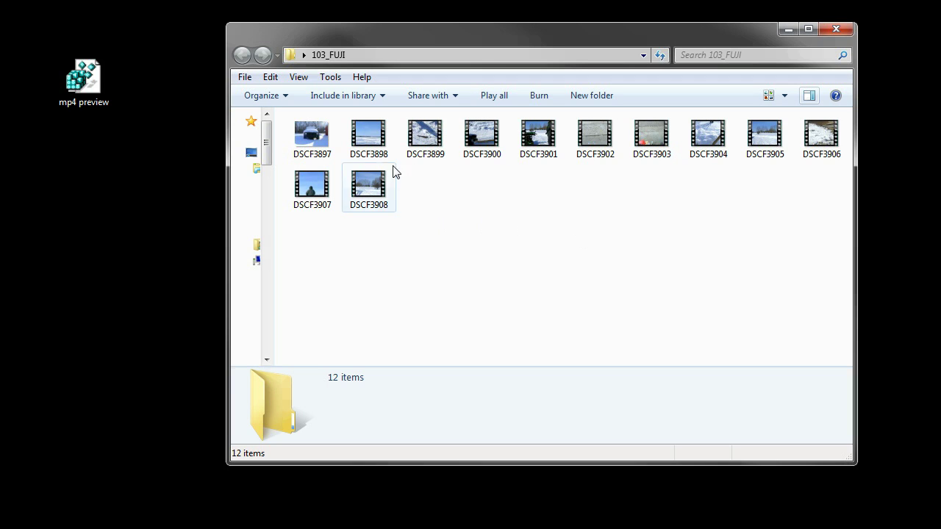
click(356, 187)
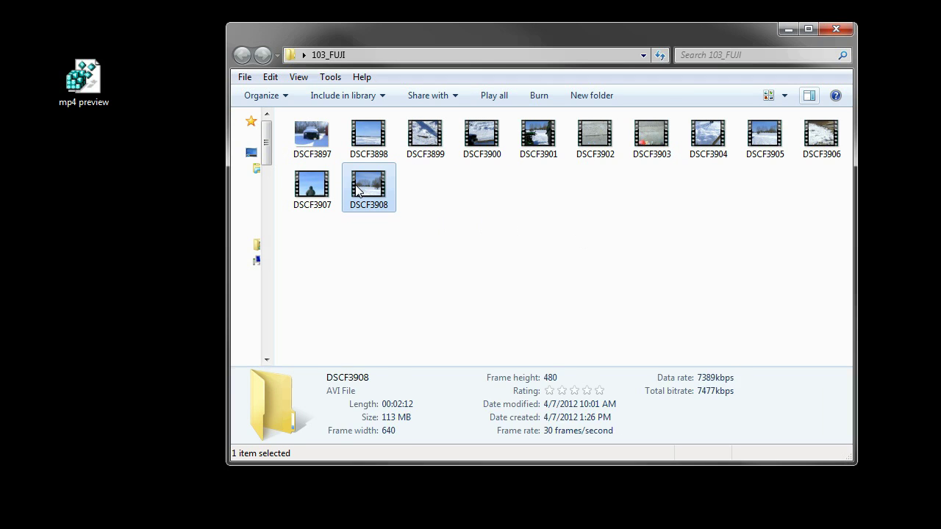
click(308, 190)
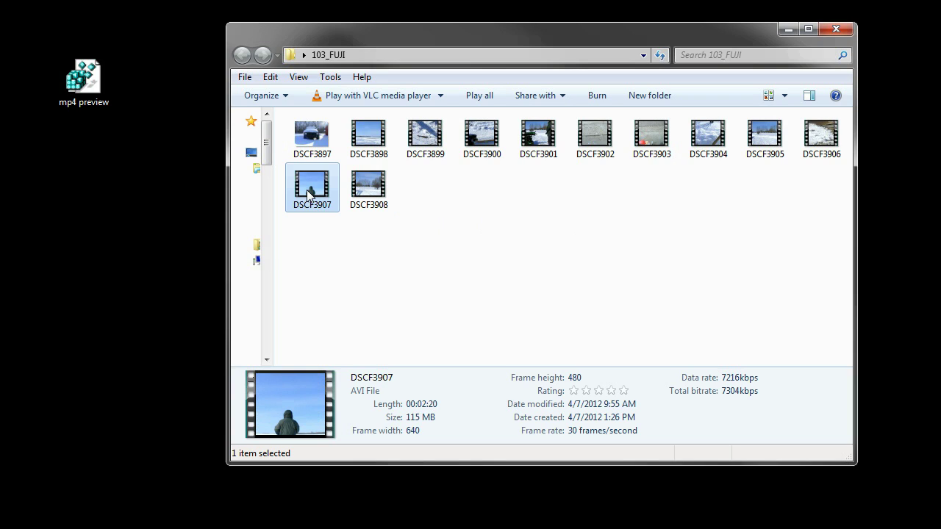